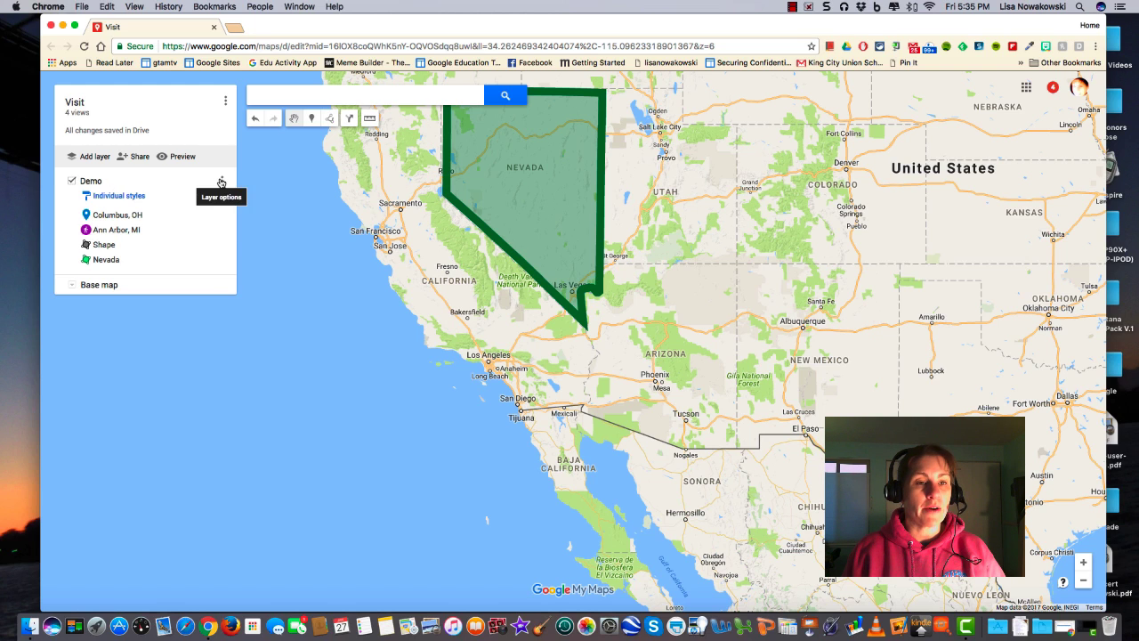
- Check the Demo layer's options without changes, then add a new layer to the map
click(220, 182)
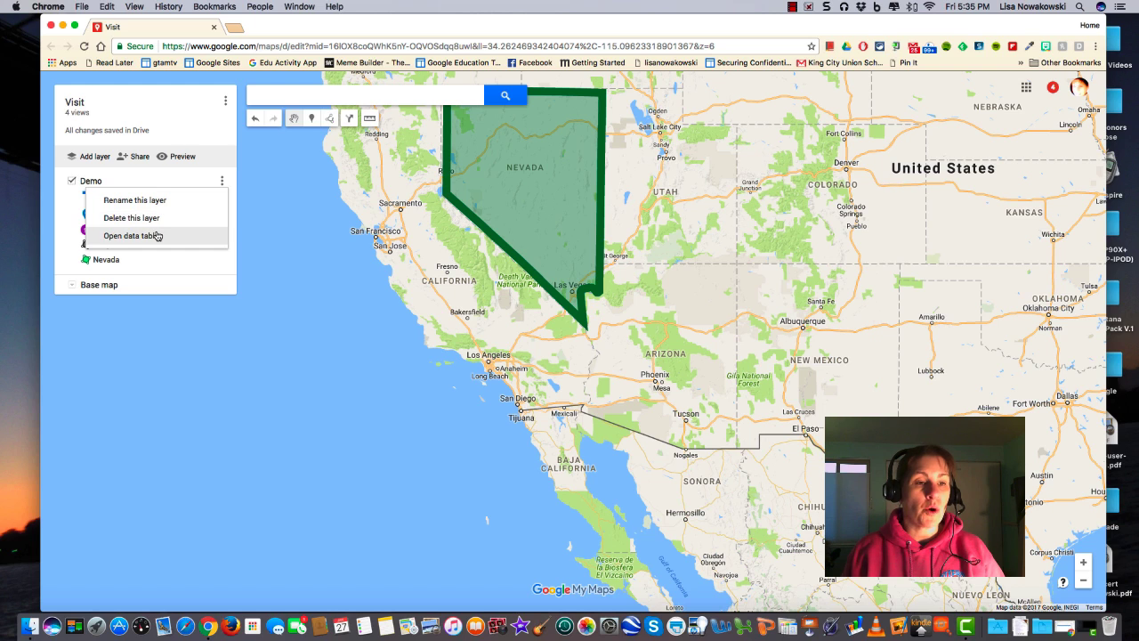
click(177, 179)
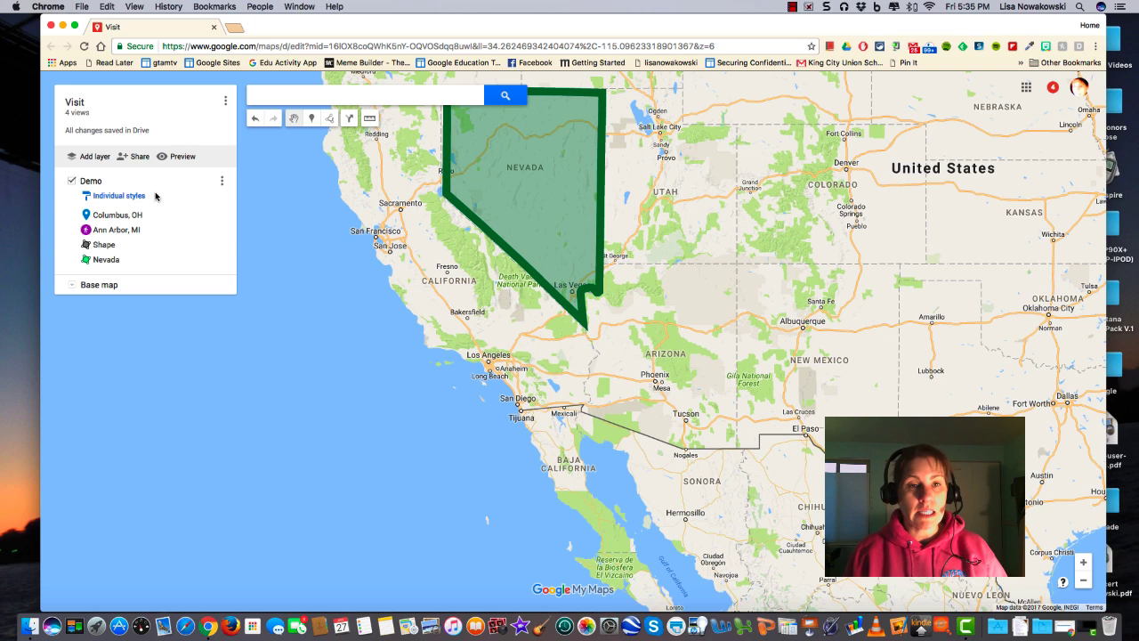
click(93, 161)
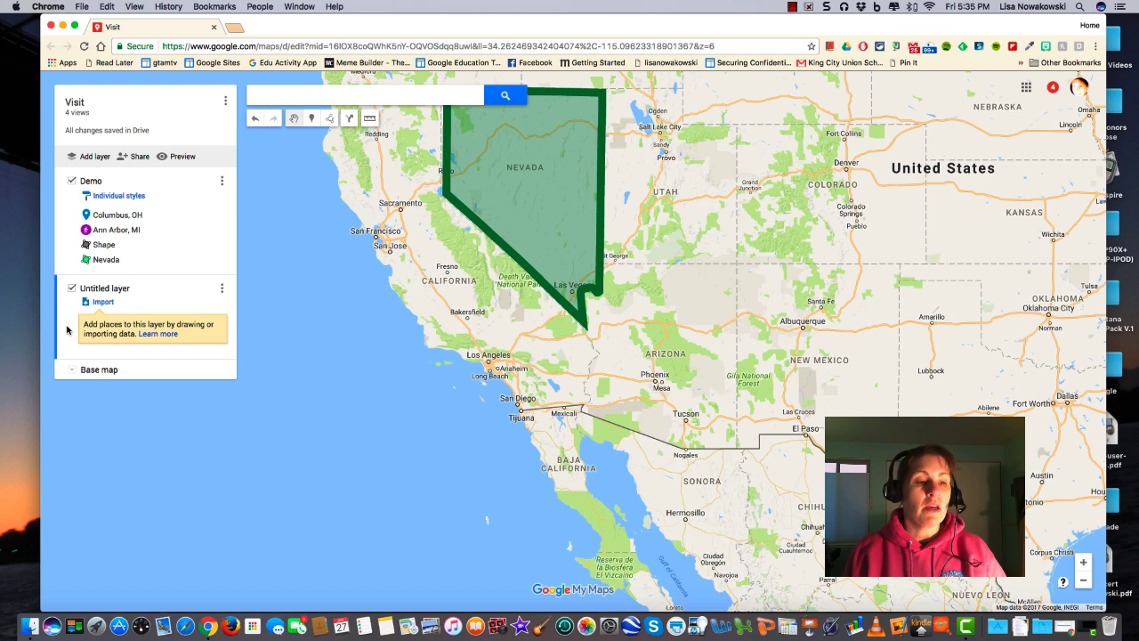
- Switch between the Demo and Untitled layers, then start renaming the Untitled layer
click(65, 213)
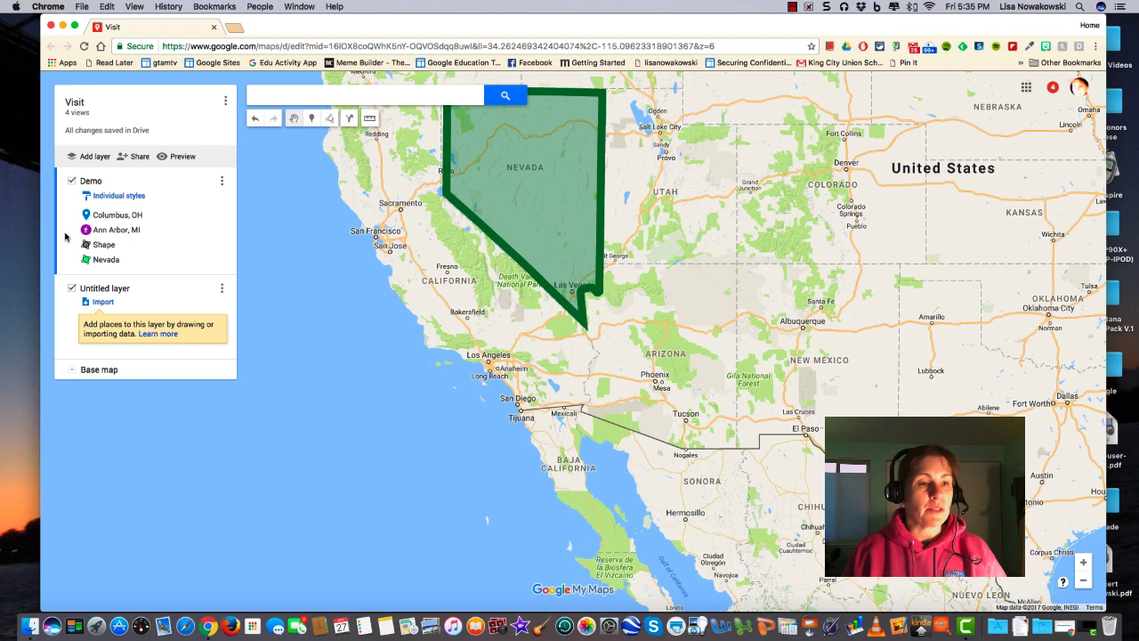
click(68, 308)
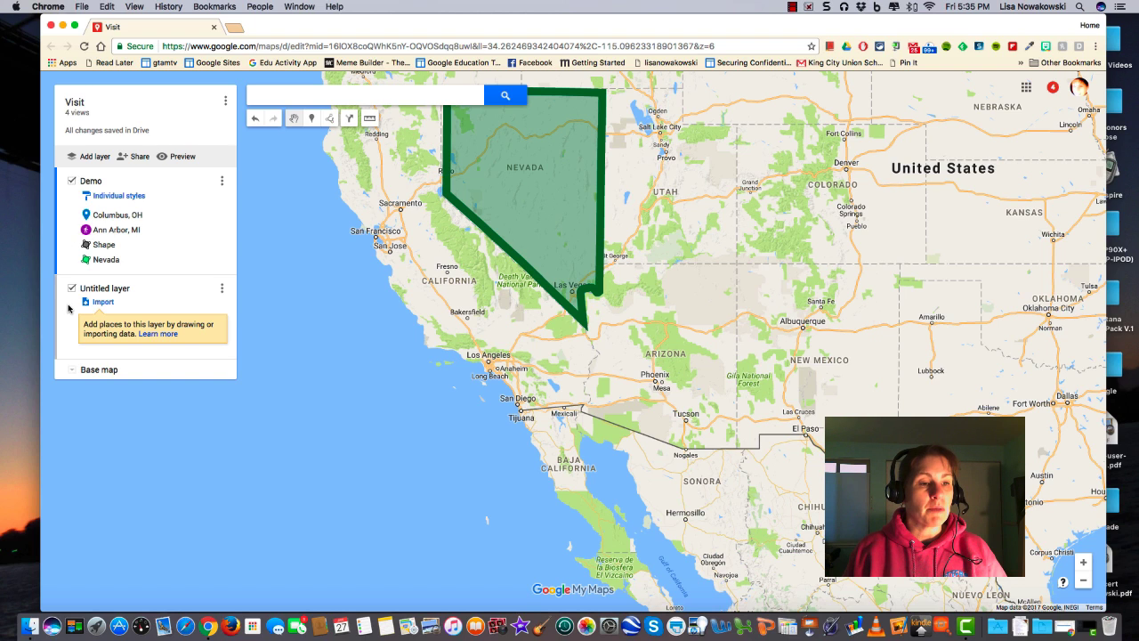
click(223, 290)
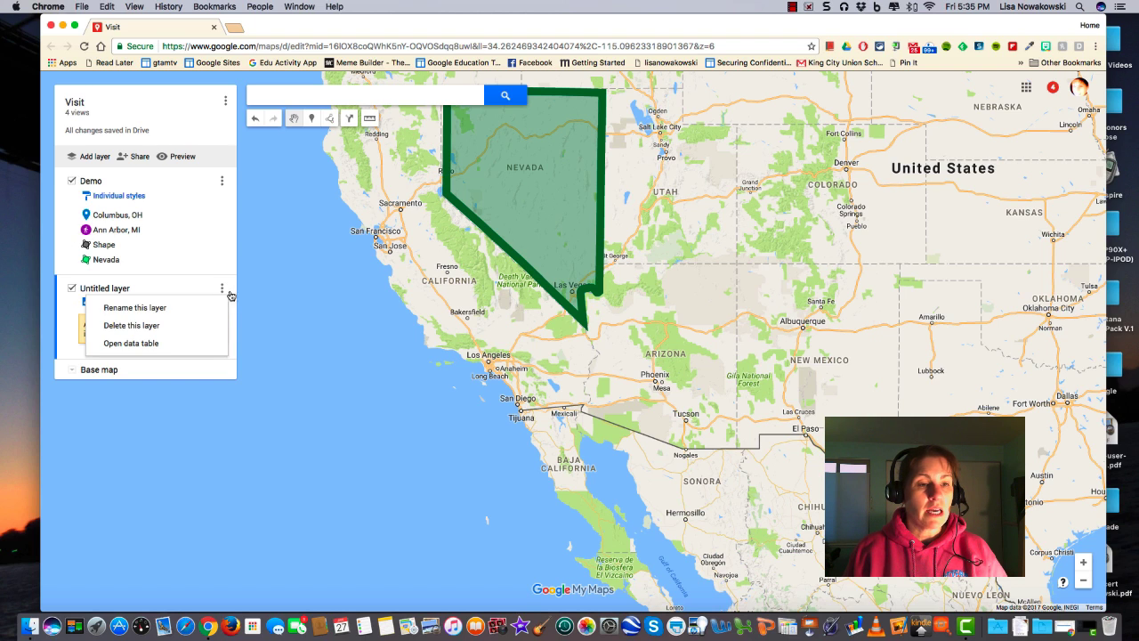
click(153, 310)
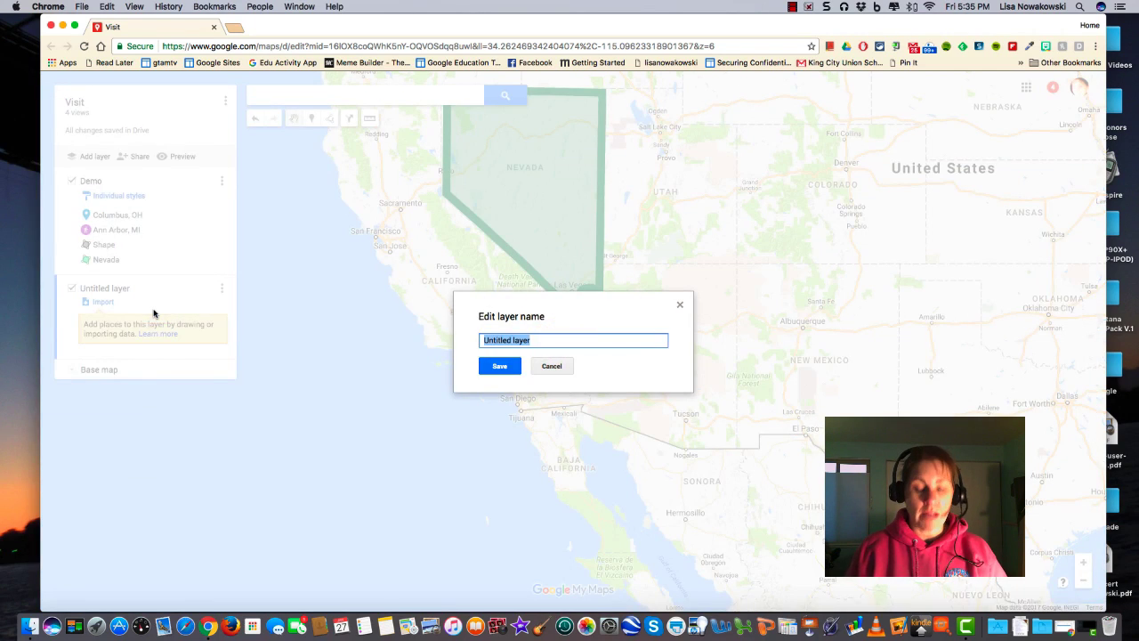
- Name the new layer 'California Cities' and save the name
text(California Cities)
click(499, 366)
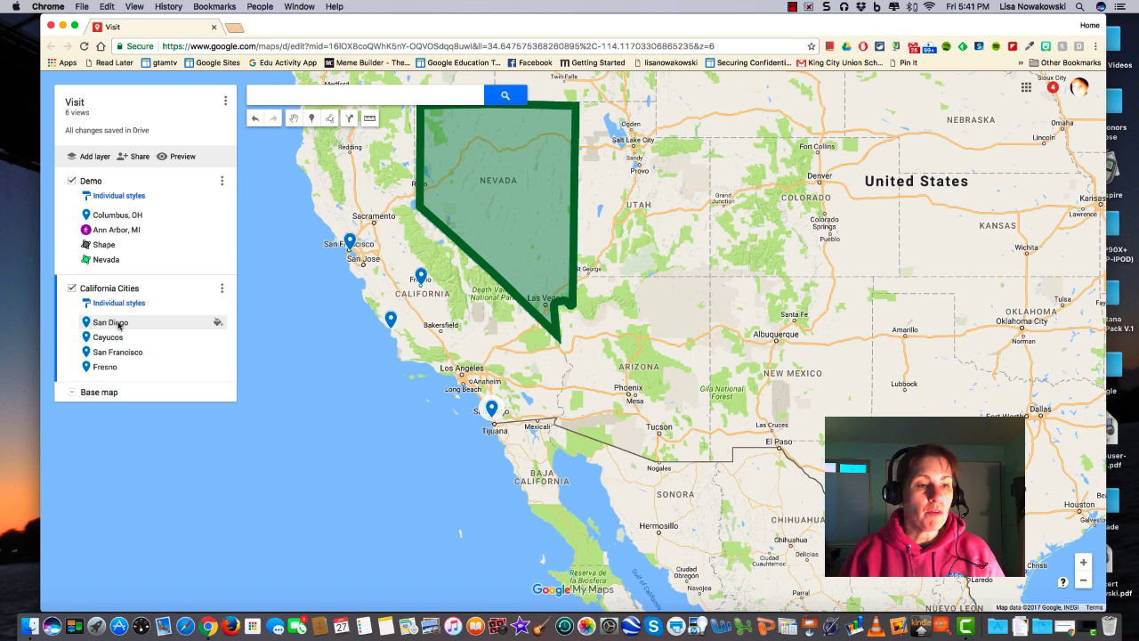
- Recolour the San Diego pin purple and close its details card
click(217, 326)
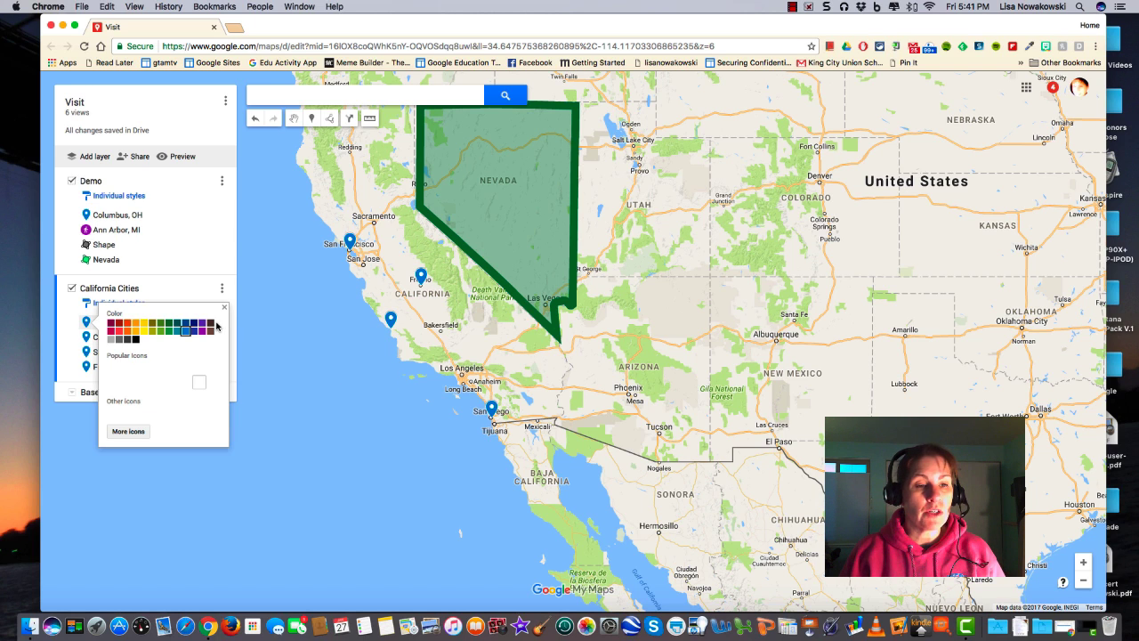
click(203, 326)
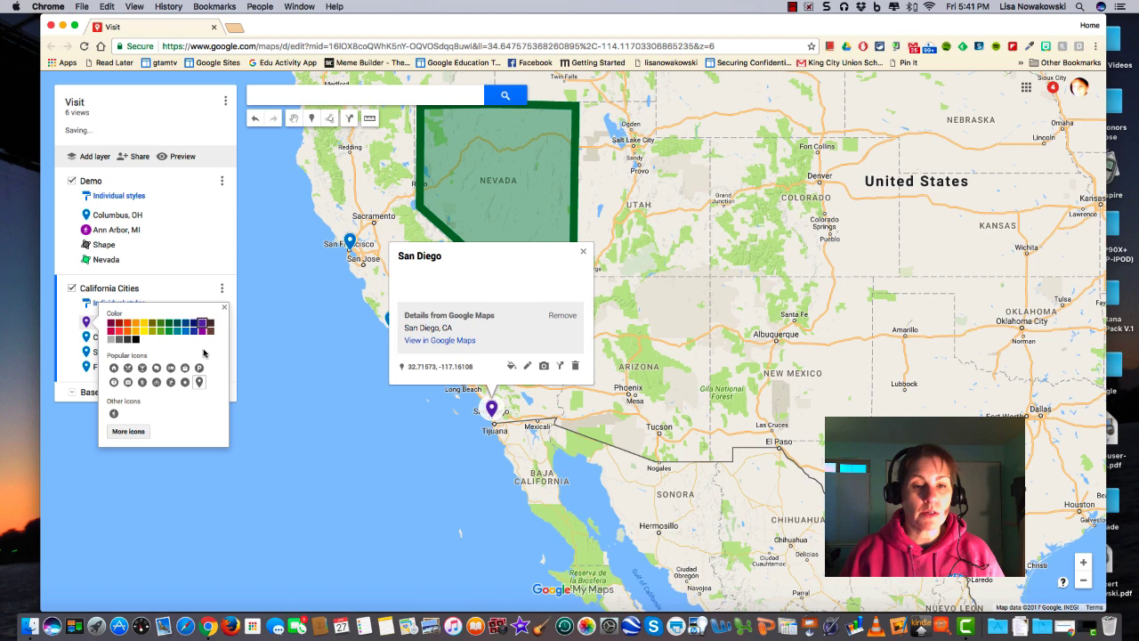
click(583, 251)
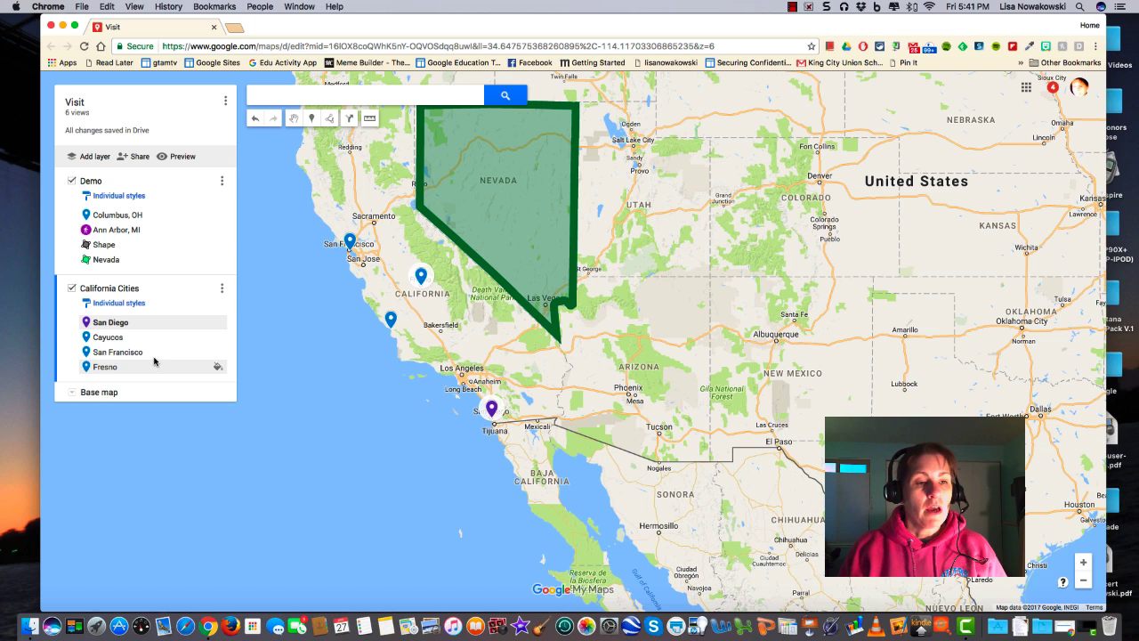
- Set the California Cities layer's Group places by option to Uniform style
click(122, 306)
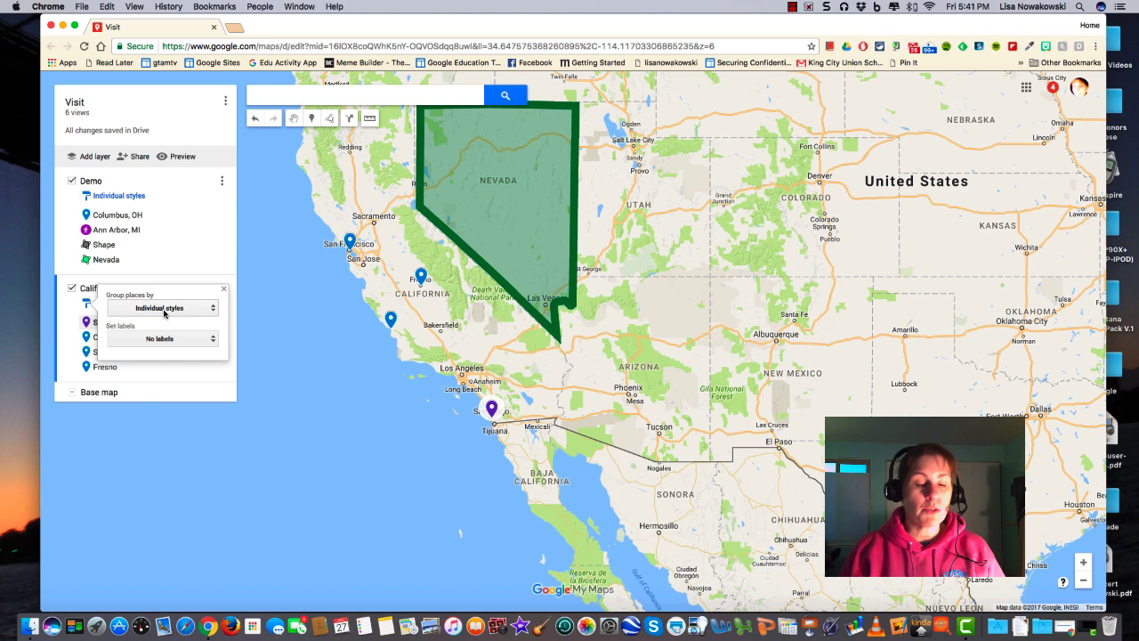
click(163, 311)
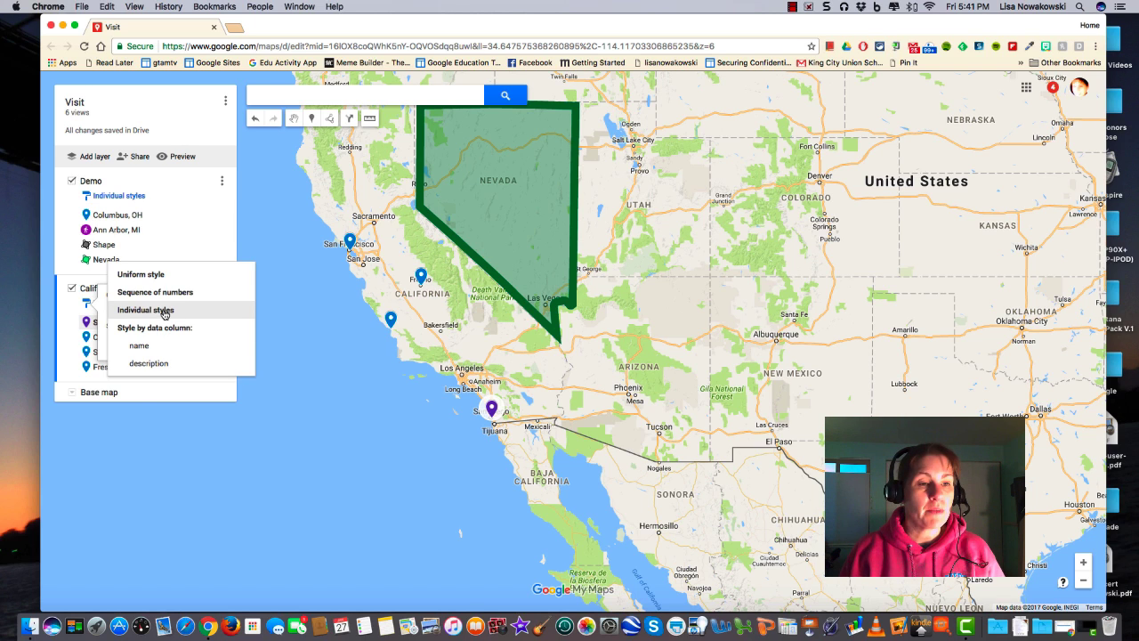
click(157, 276)
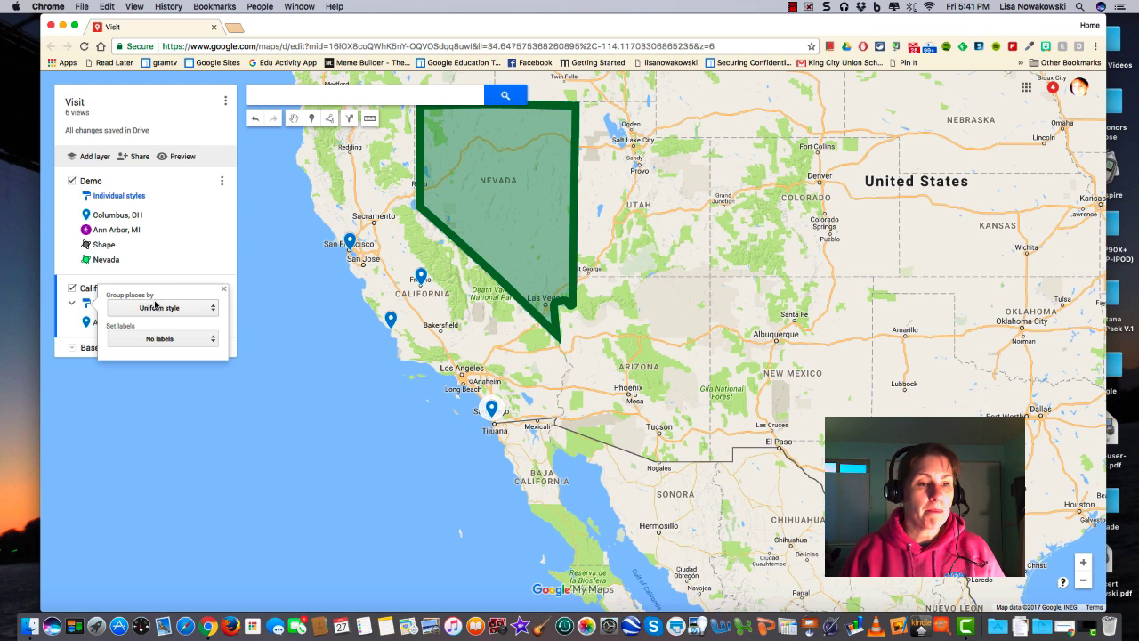
click(224, 289)
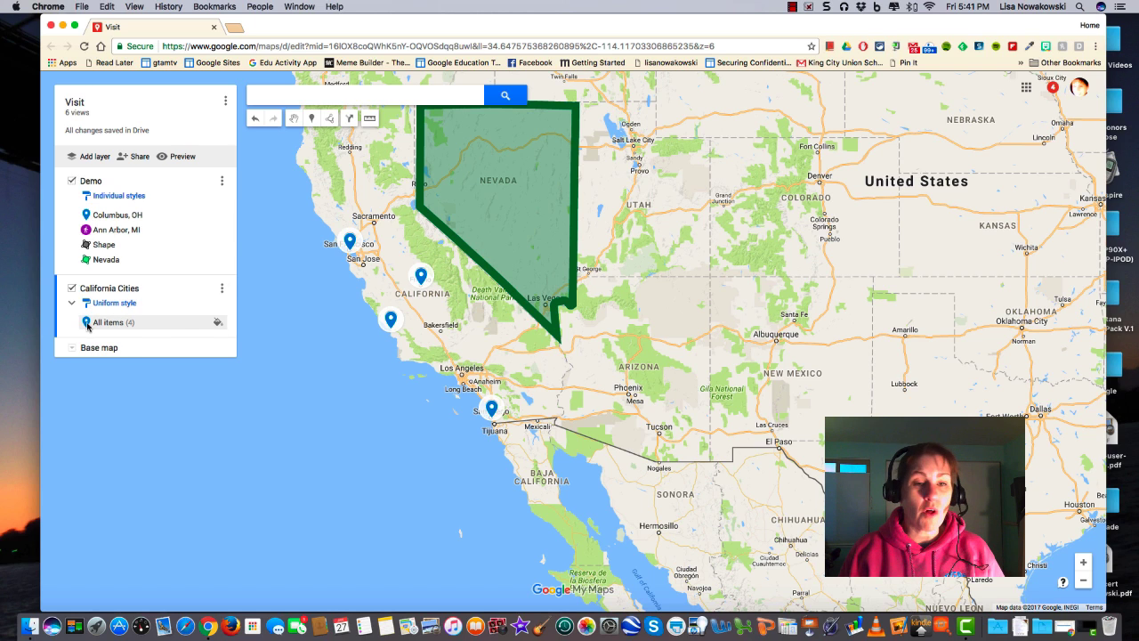
- Colour all California Cities pins dark green
click(217, 324)
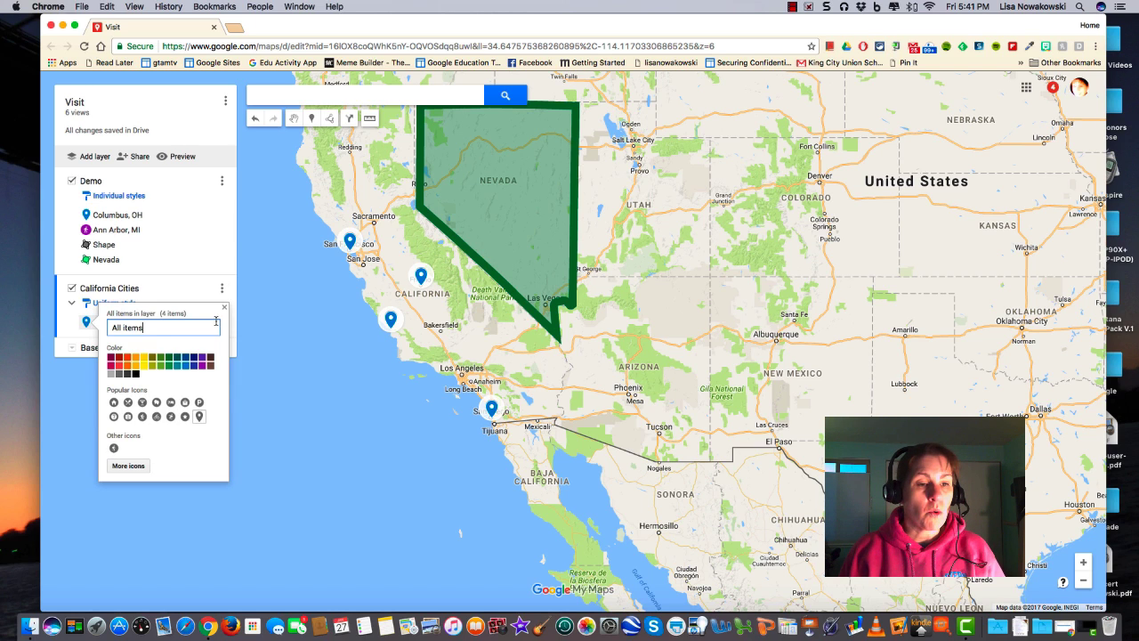
click(167, 360)
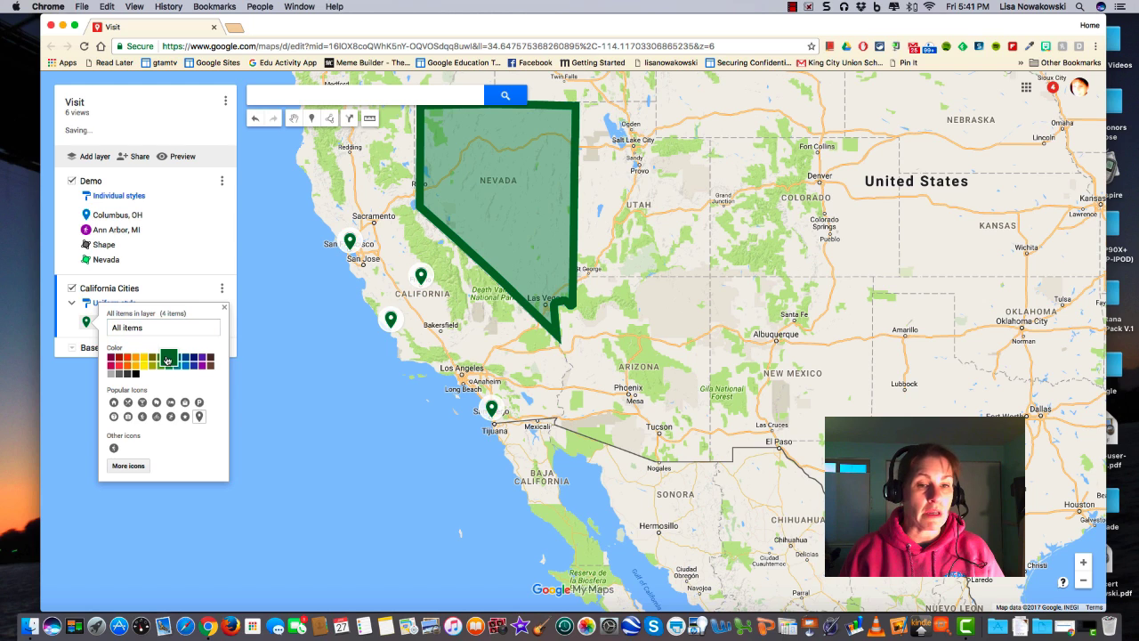
click(224, 307)
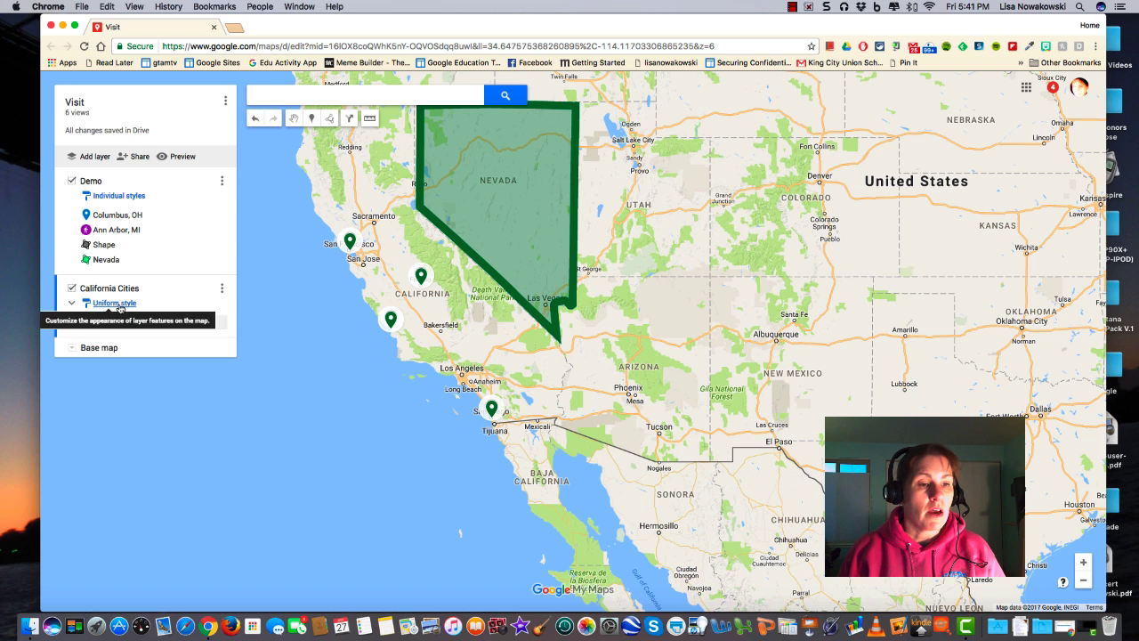
click(119, 308)
click(125, 309)
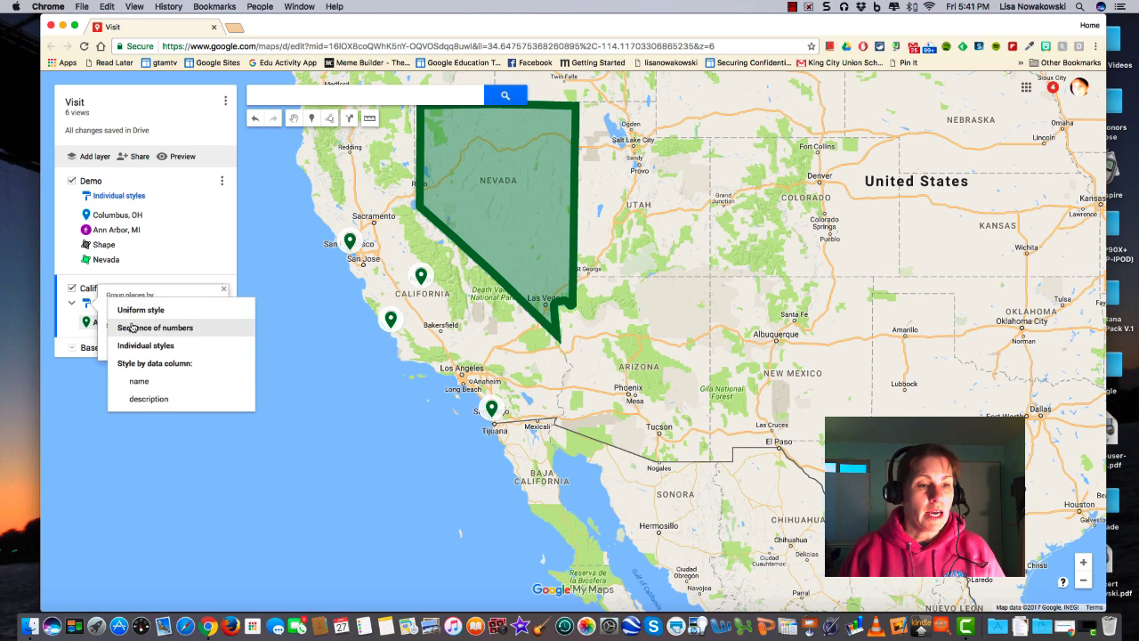
- Group the city pins by Sequence of numbers, then style them by the name column
click(132, 328)
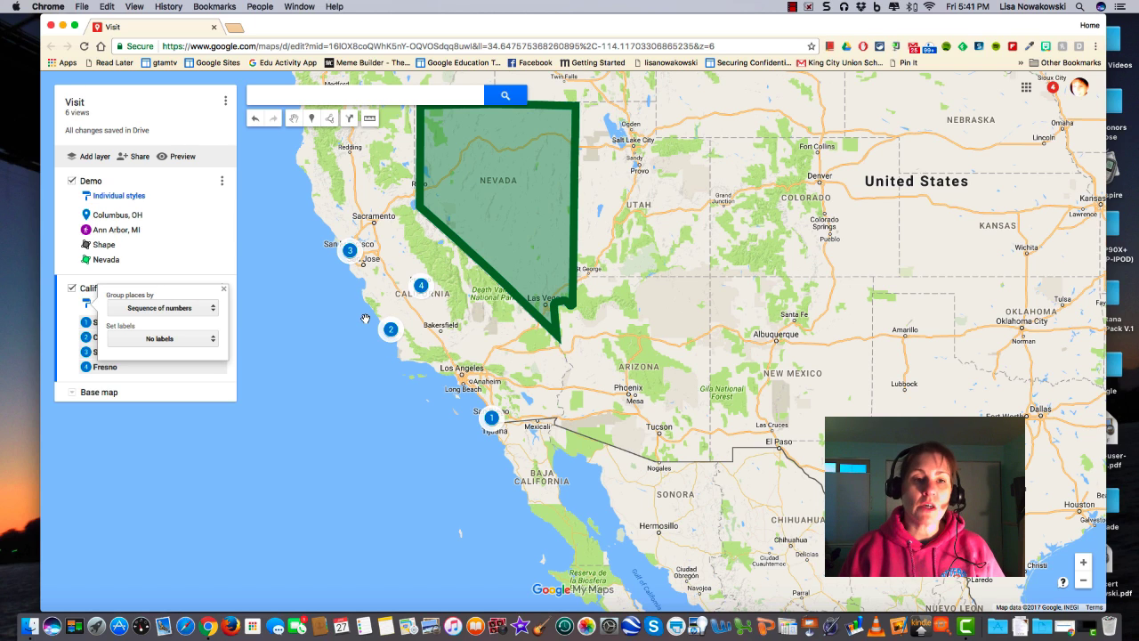
click(177, 310)
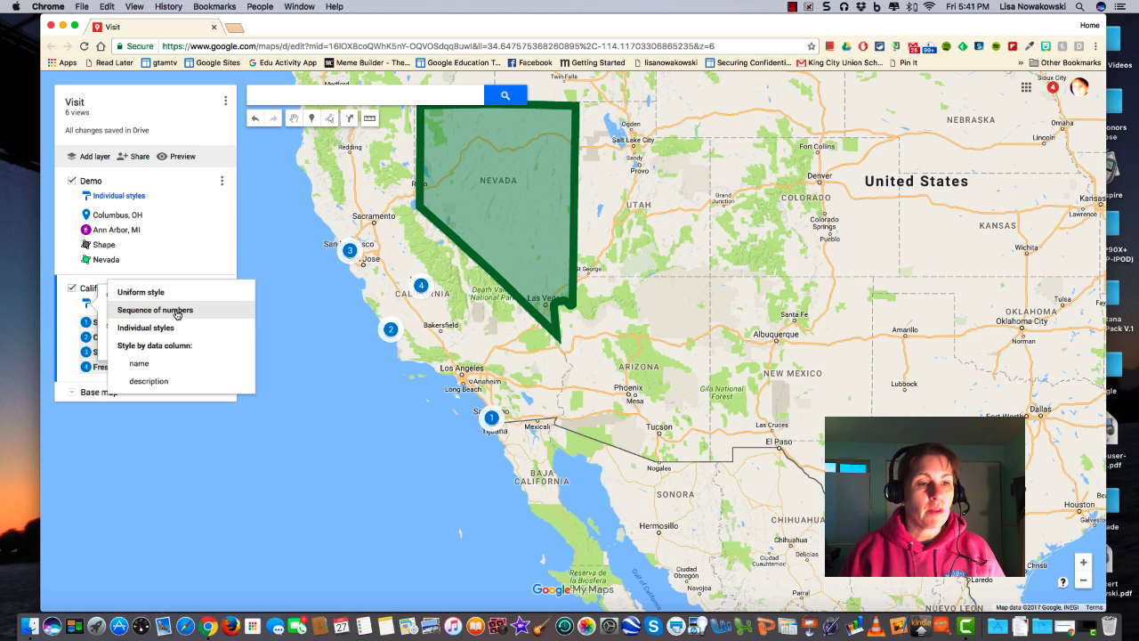
click(154, 368)
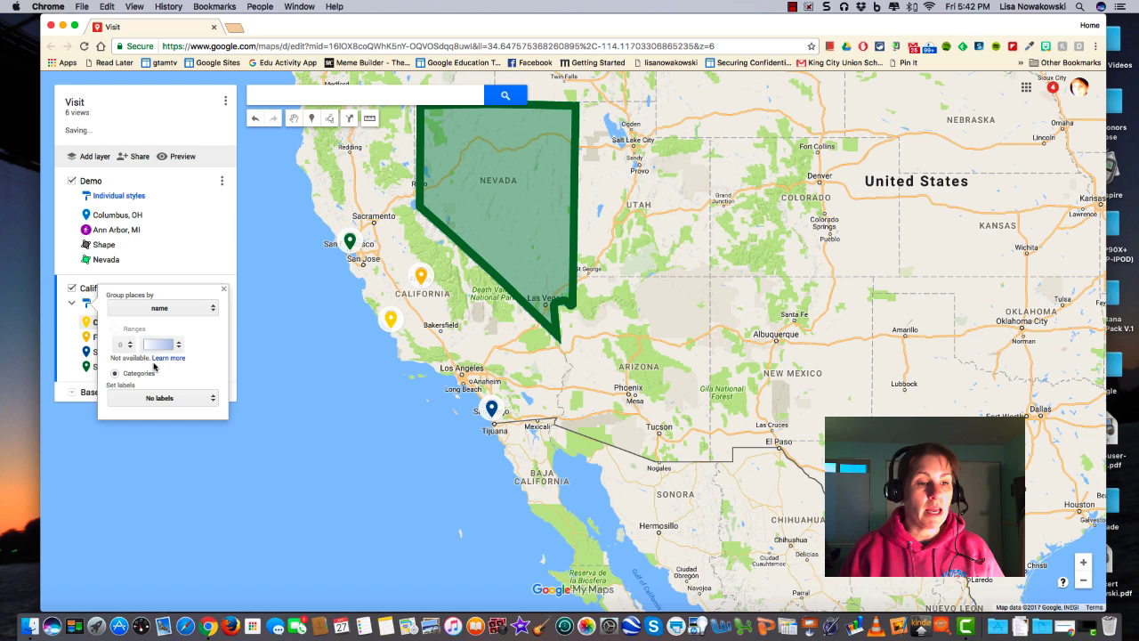
- Close the California Cities layer's Group places by settings
click(224, 289)
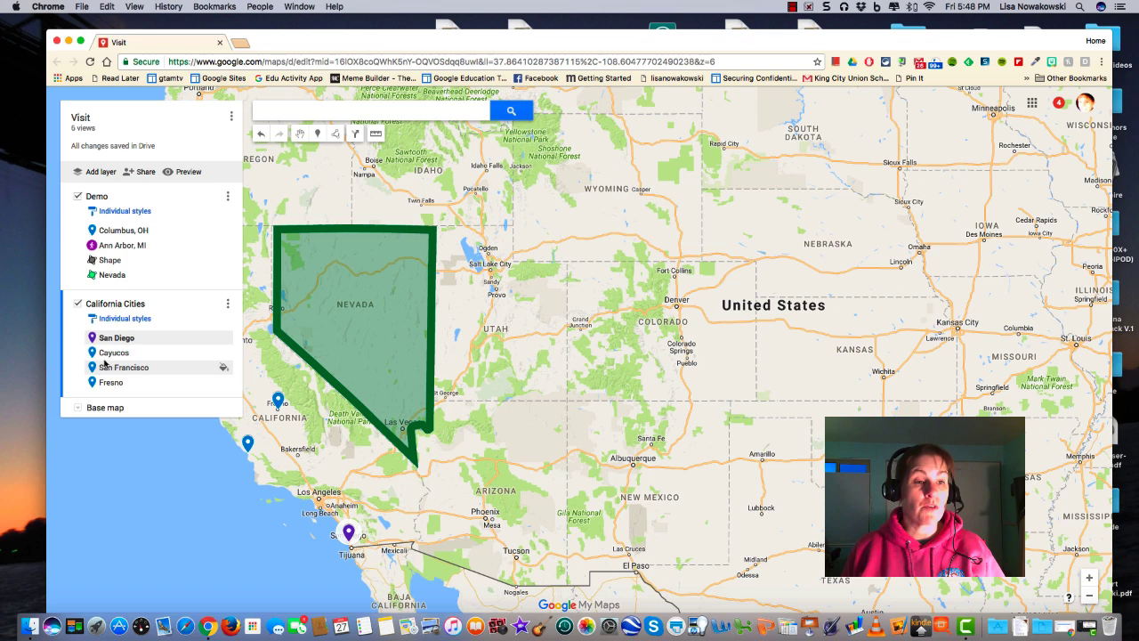
click(130, 319)
click(134, 325)
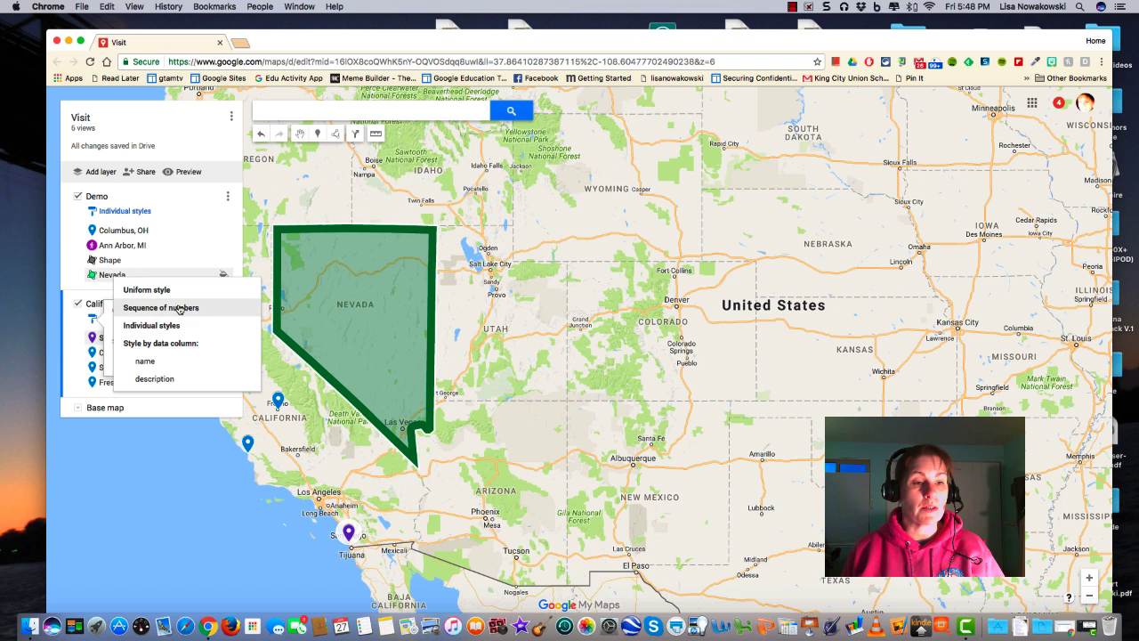
click(143, 327)
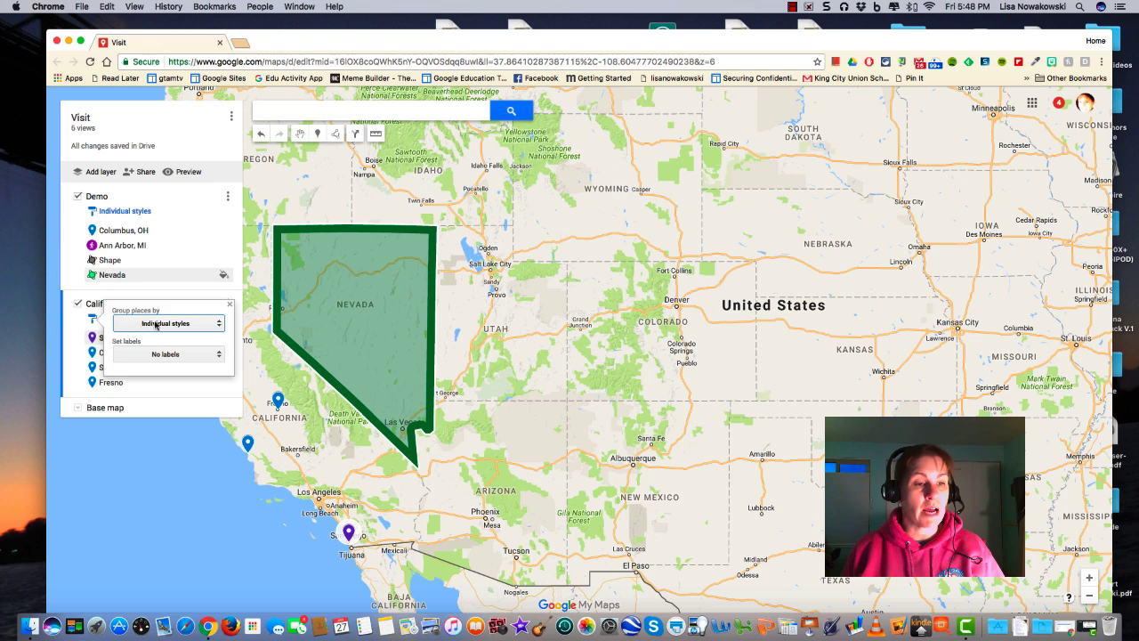
click(229, 304)
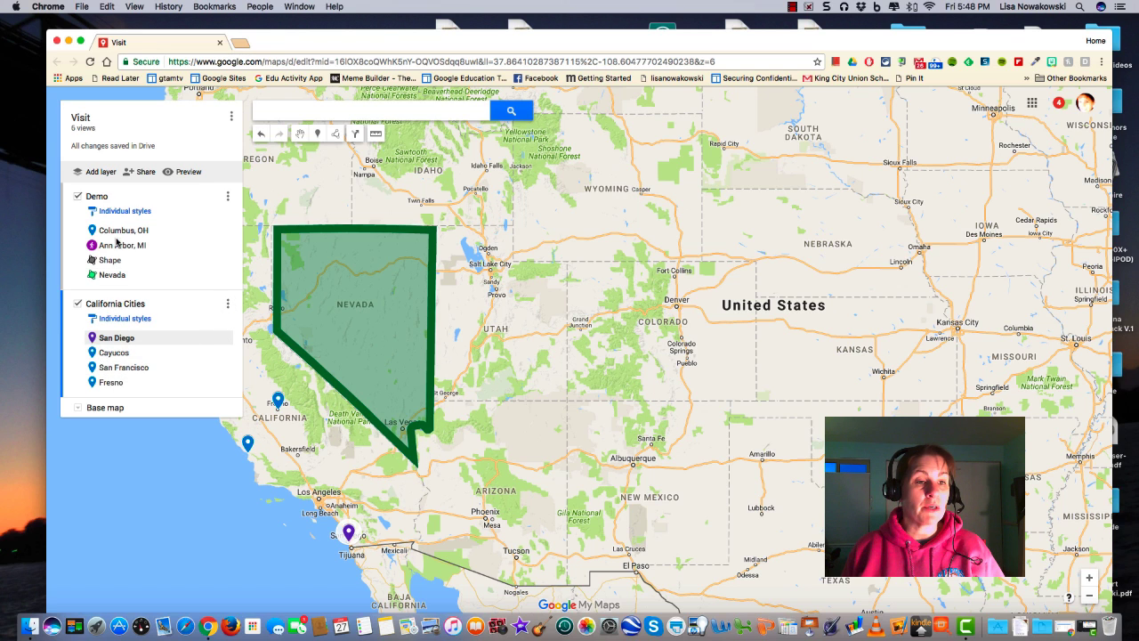
click(109, 339)
- Drag San Diego into the Demo layer, then back into California Cities below Cayucos
drag(108, 341, 122, 264)
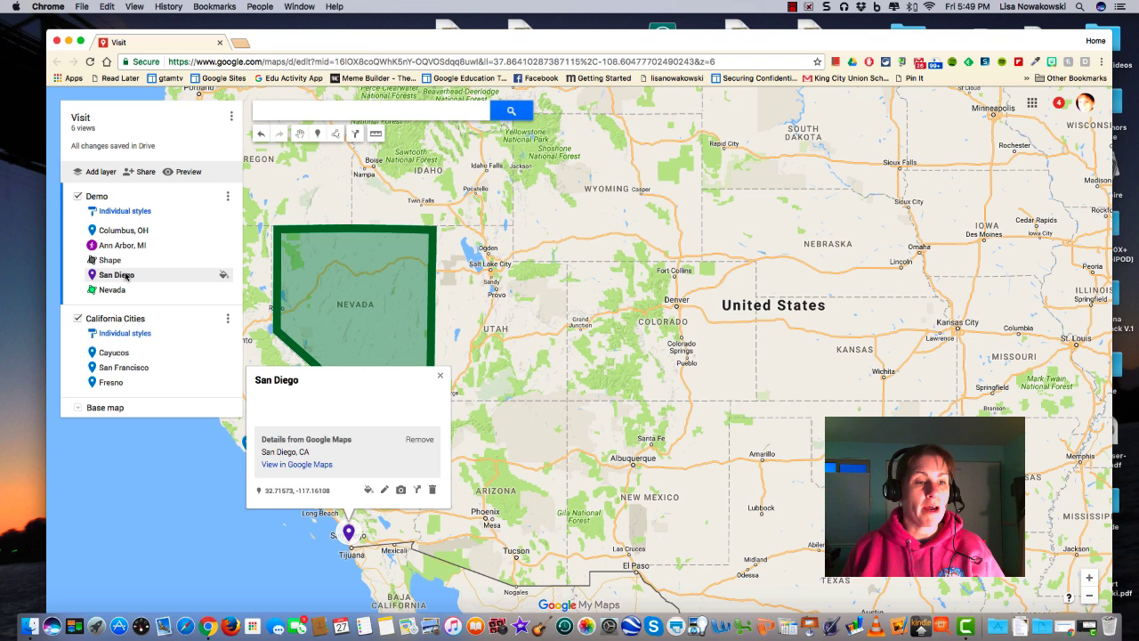
drag(126, 276, 122, 350)
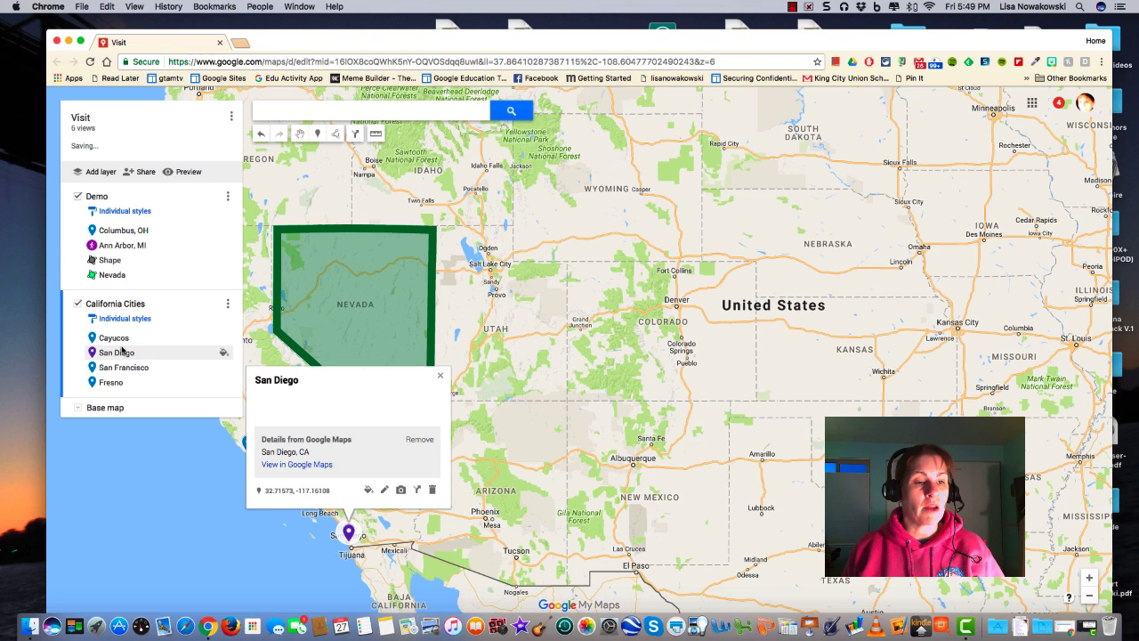